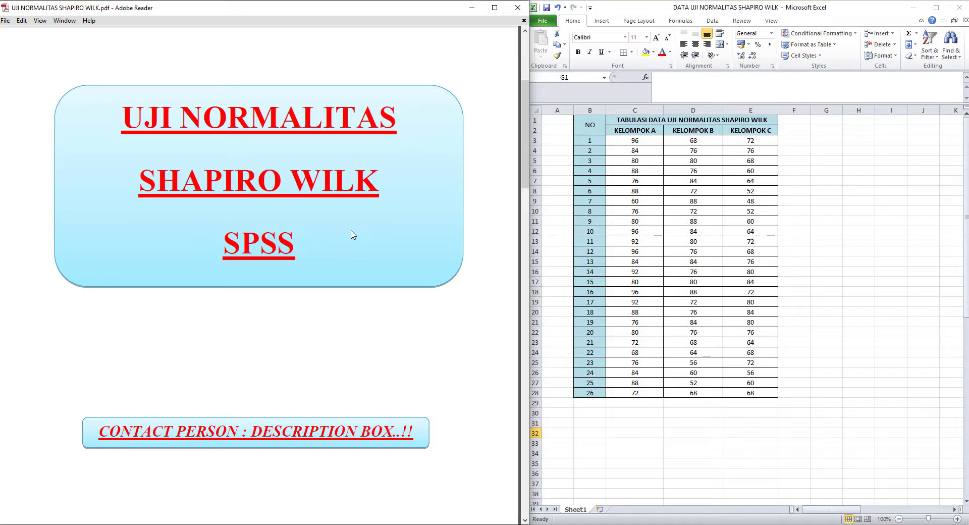
# Step: Read the basic concepts of the normality test and the Shapiro-Wilk method in the PDF guide
pyautogui.moveTo(525, 134); pyautogui.dragTo(519, 258)
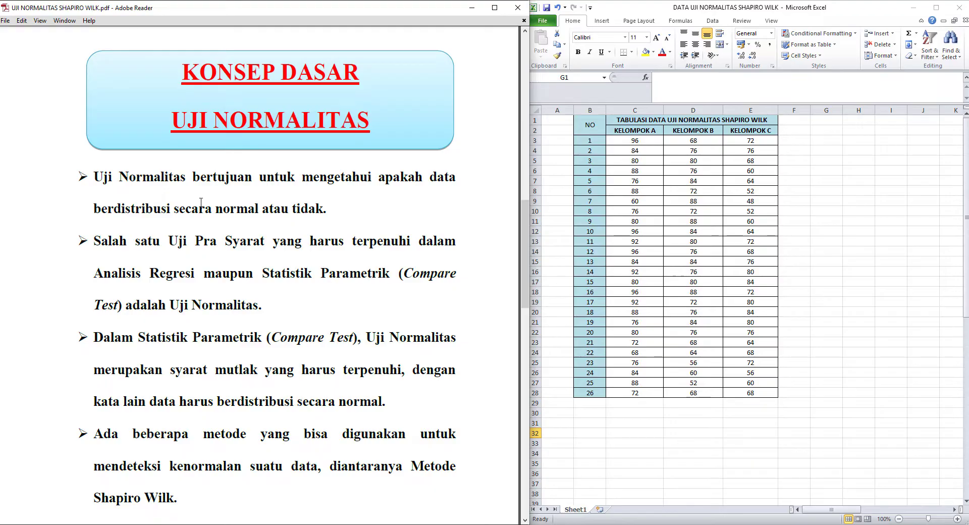
pyautogui.moveTo(523, 262); pyautogui.dragTo(521, 299)
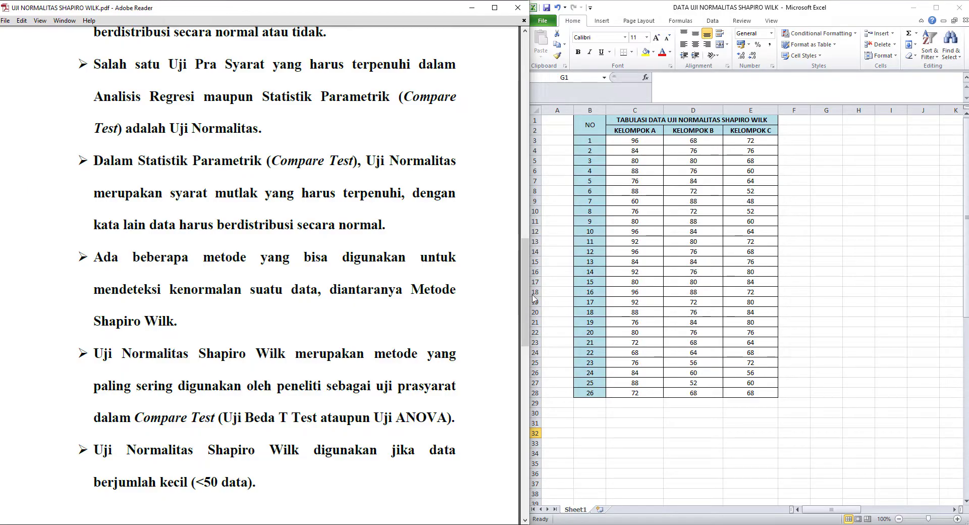
# Step: Switch to a full-size Excel window and examine the KELOMPOK A, B and C tables with equal and unequal sample sizes
pyautogui.click(937, 8)
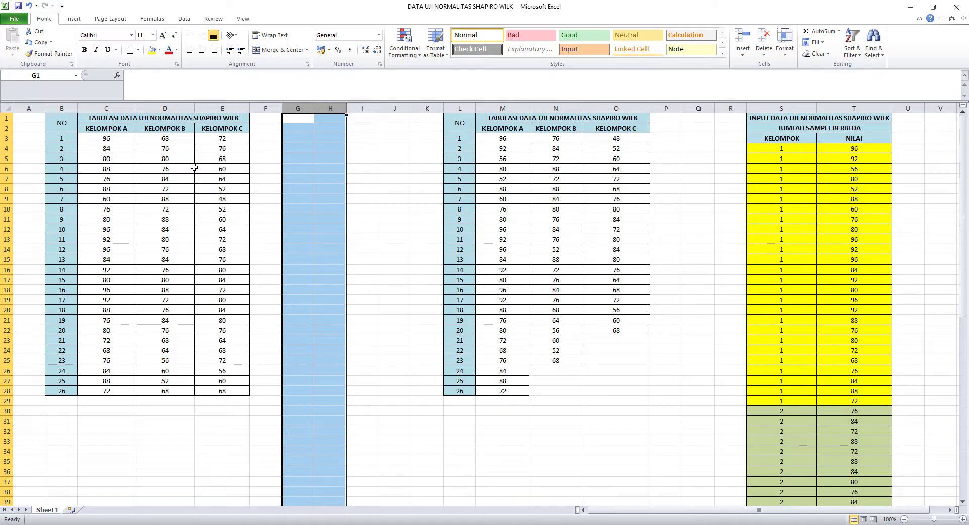
pyautogui.moveTo(119, 132); pyautogui.dragTo(232, 386)
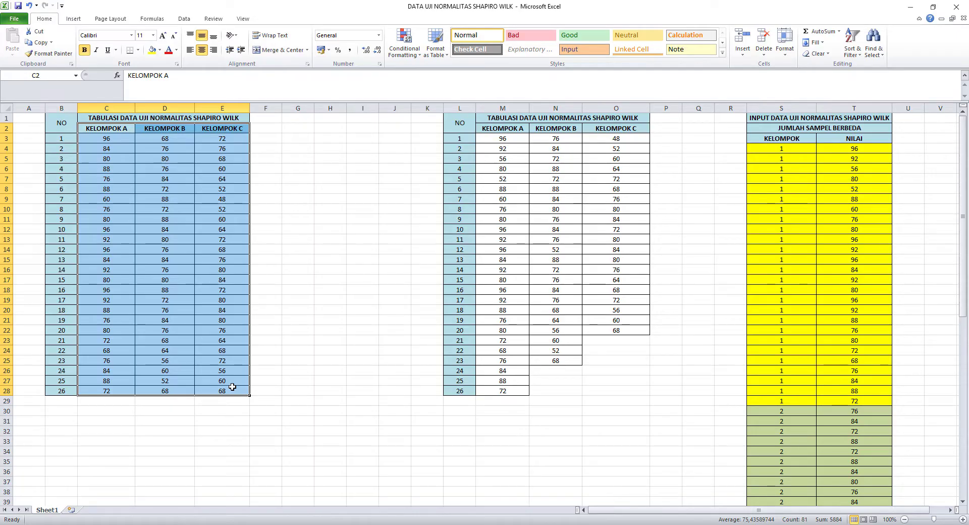
pyautogui.moveTo(515, 120); pyautogui.dragTo(607, 391)
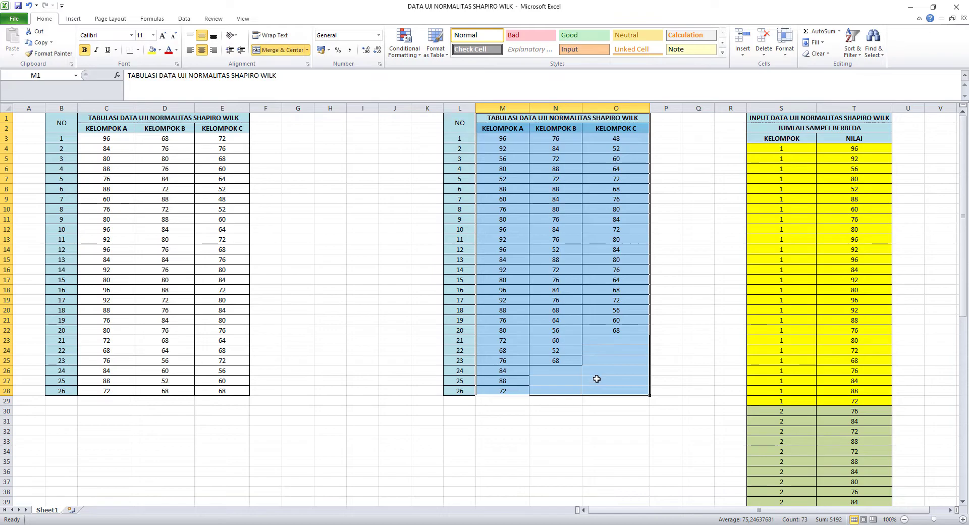
pyautogui.click(509, 130)
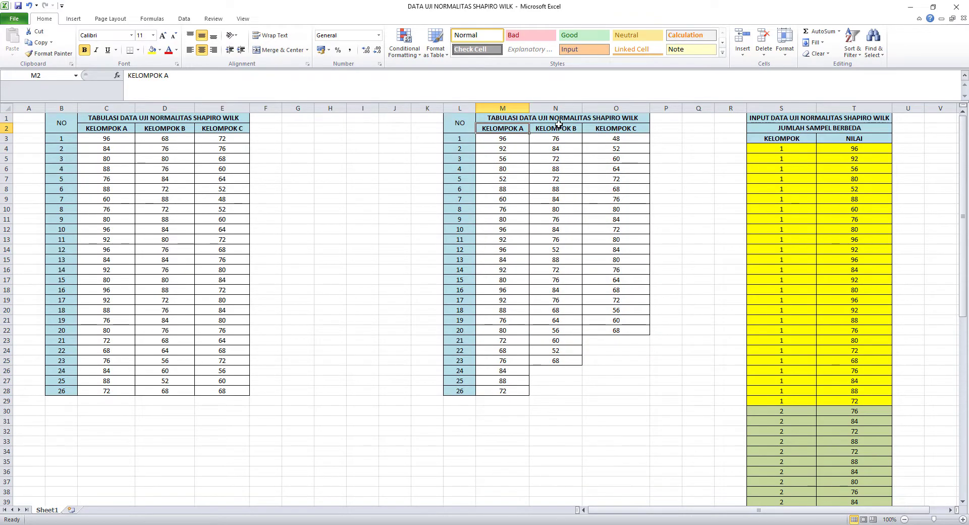
pyautogui.click(558, 127)
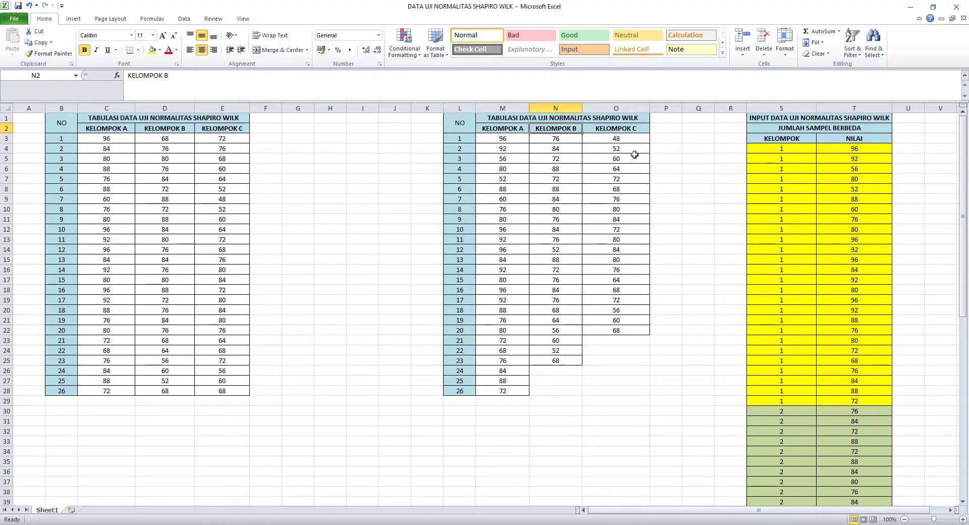
pyautogui.click(560, 363)
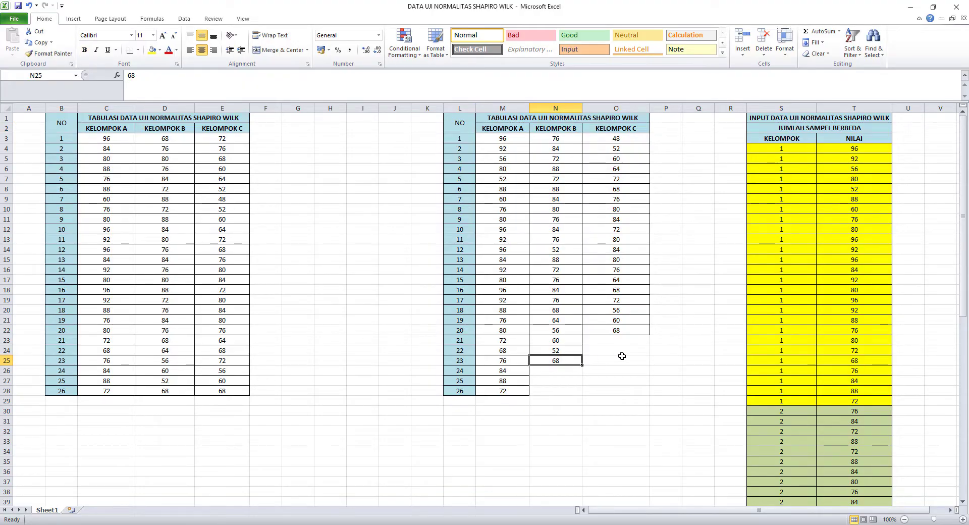
pyautogui.click(619, 127)
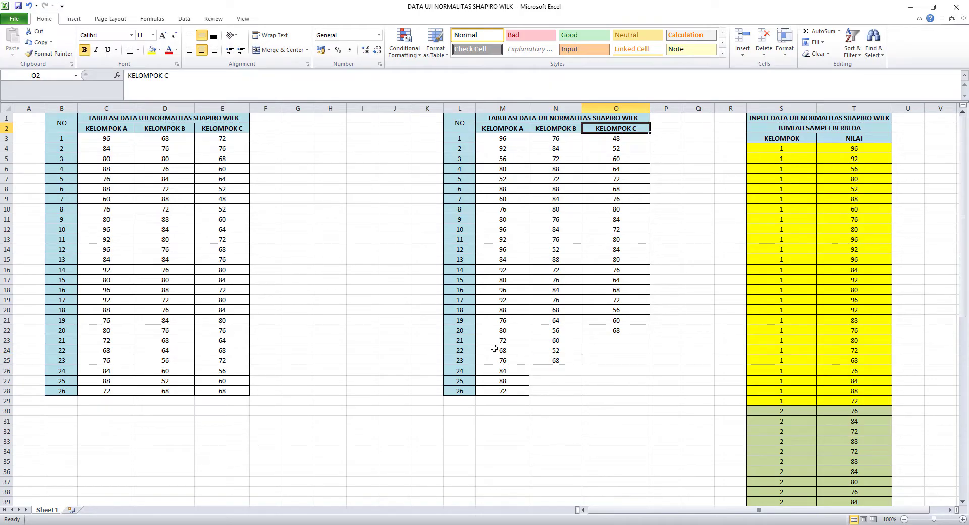
pyautogui.click(462, 332)
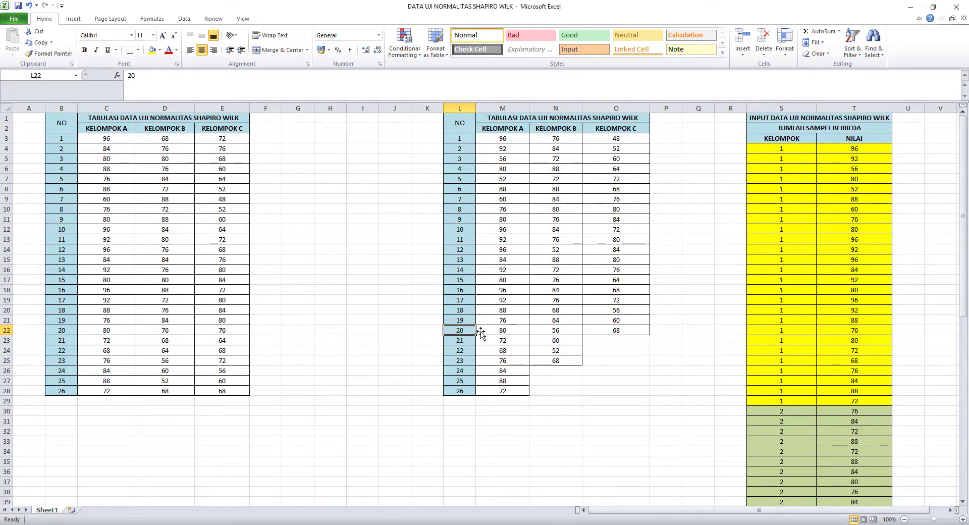
pyautogui.moveTo(638, 331); pyautogui.dragTo(465, 327)
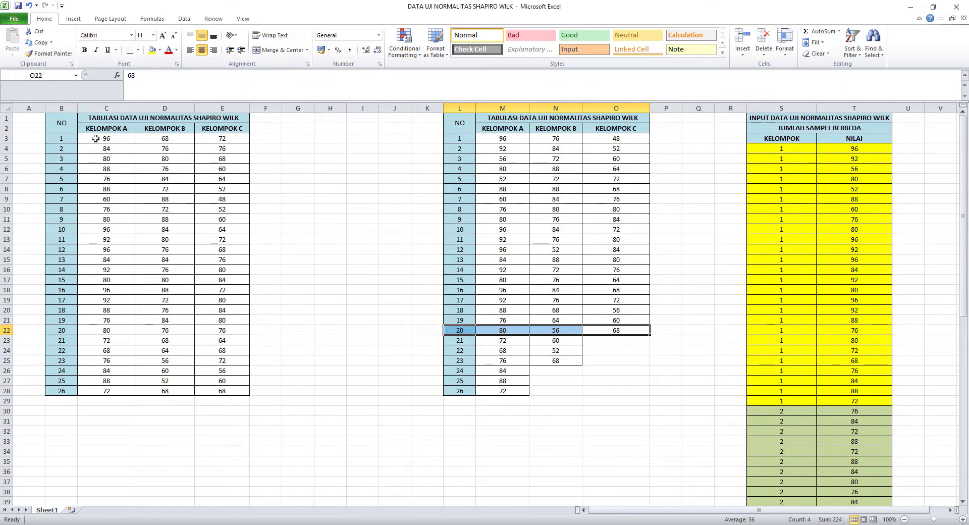
# Step: Copy the equal-sample scores of KELOMPOK A, B and C (C3:E28) from Excel and paste them into the first cell of the SPSS Data Editor
pyautogui.moveTo(95, 138); pyautogui.dragTo(216, 391)
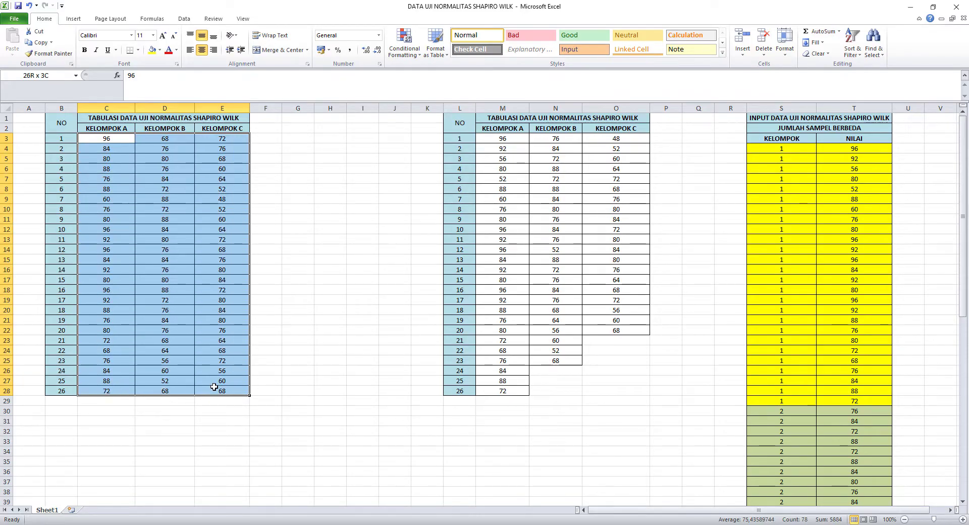
pyautogui.rightClick(168, 209)
pyautogui.click(194, 225)
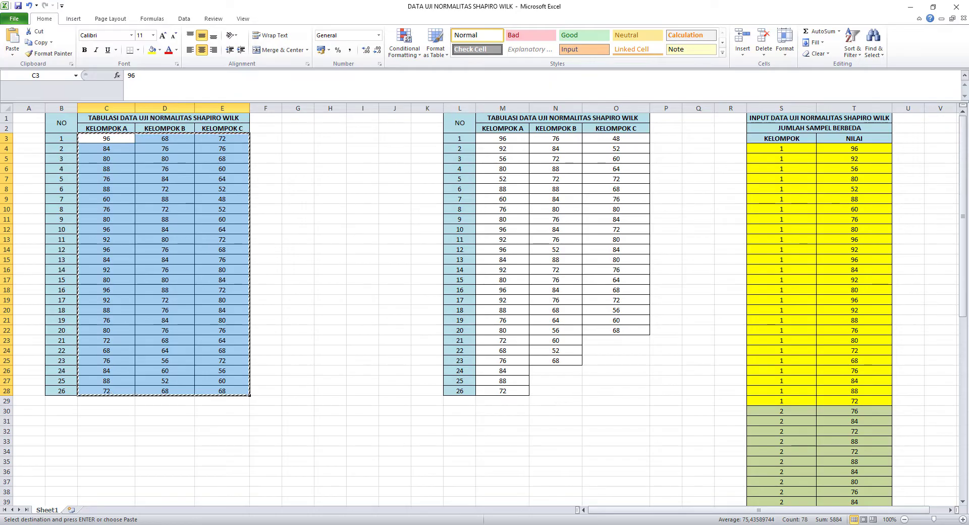
pyautogui.click(115, 487)
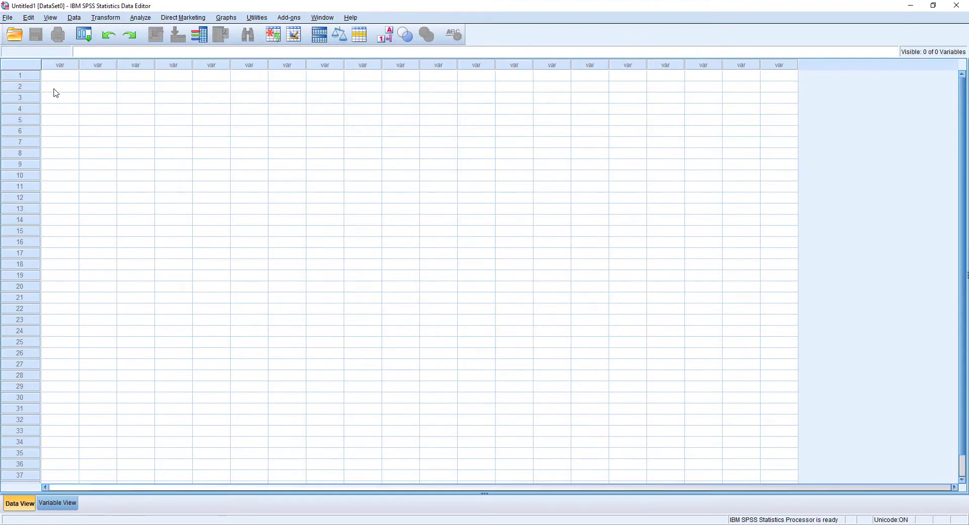
pyautogui.rightClick(102, 109)
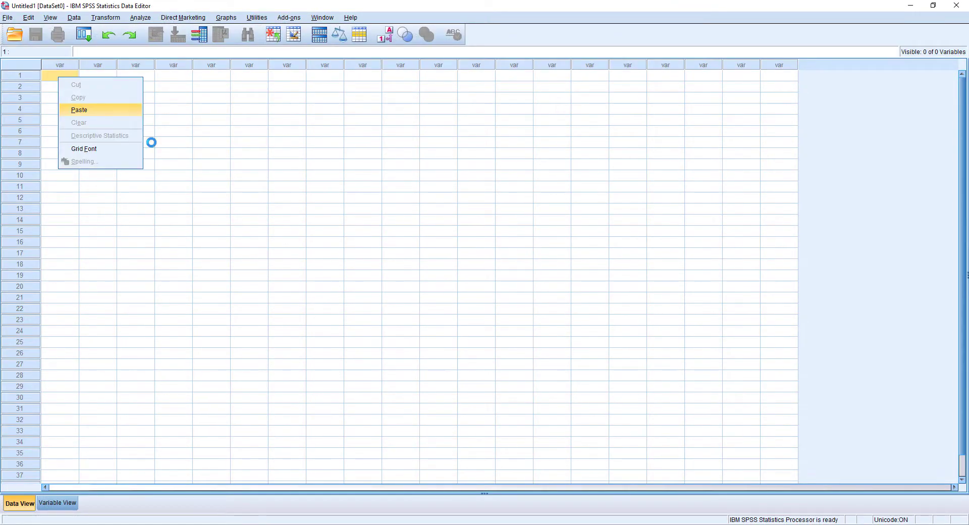
pyautogui.click(116, 111)
# Step: Rename the three pasted variables as A, B and C and return to the data grid
pyautogui.click(58, 503)
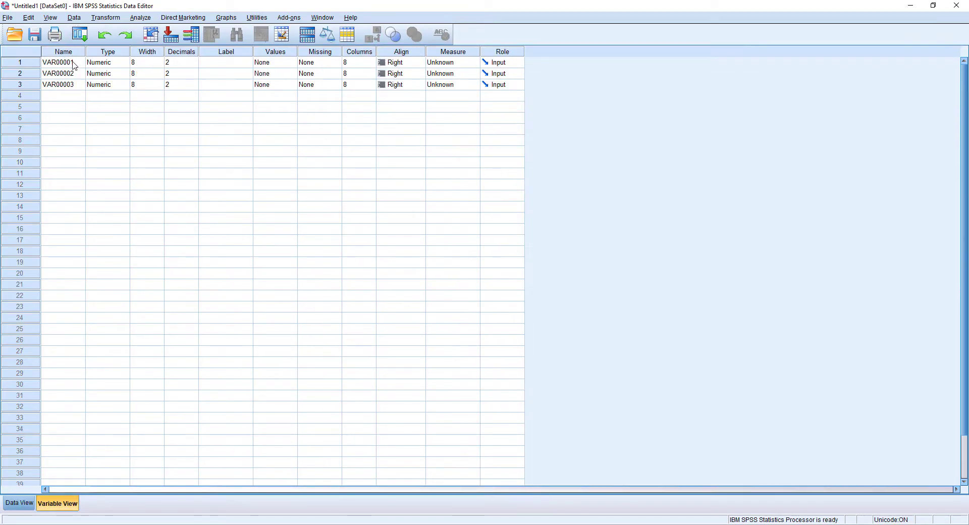
pyautogui.click(74, 66)
pyautogui.write('a')
pyautogui.press('BackSpace')
pyautogui.write('A')
pyautogui.press('Return')
pyautogui.write('B')
pyautogui.press('Return')
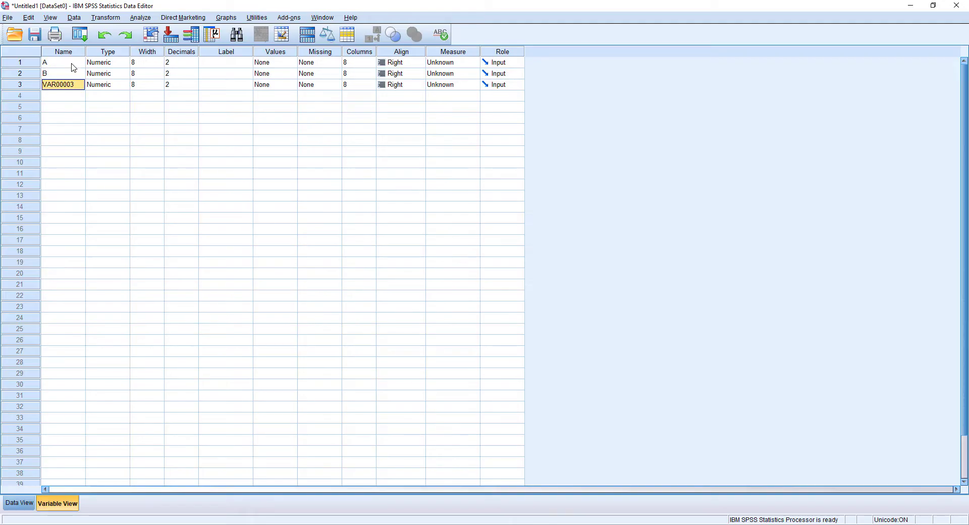
pyautogui.write('C')
pyautogui.press('Return')
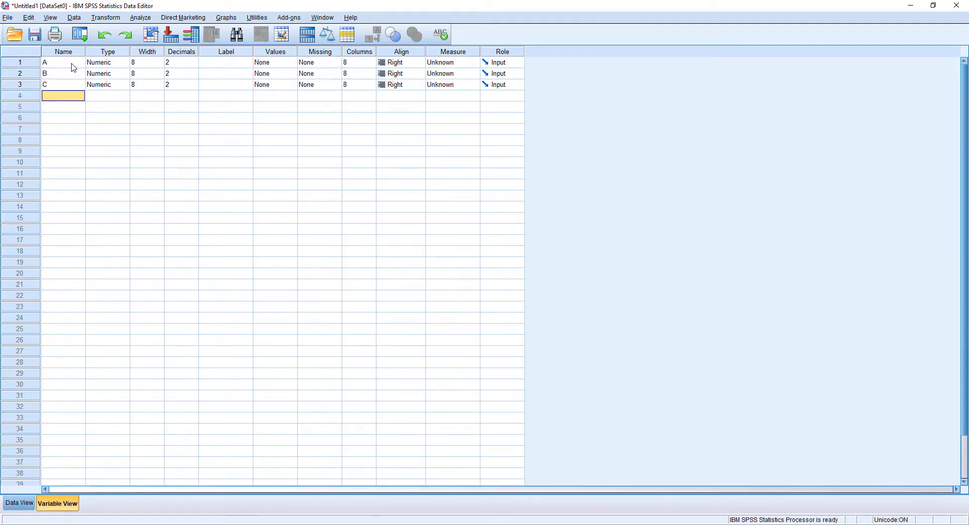
pyautogui.click(19, 503)
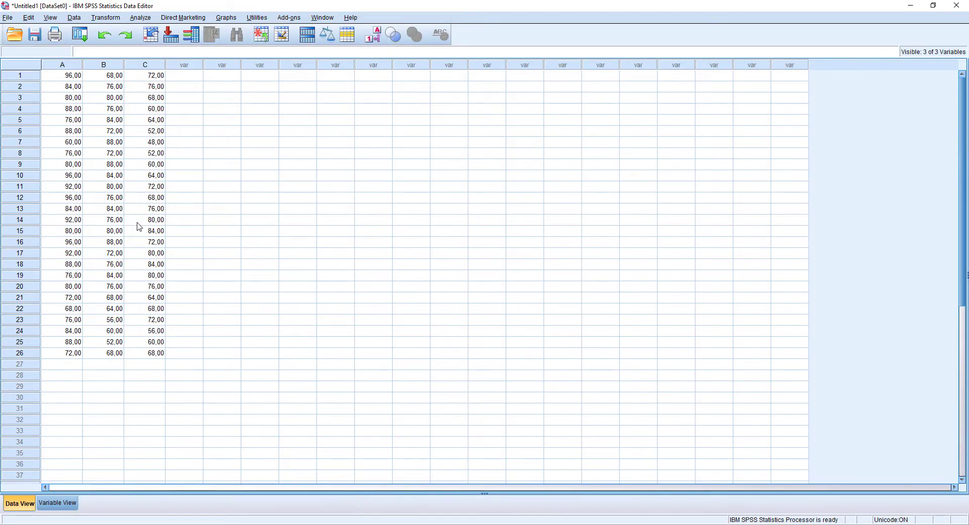
# Step: Start the Explore descriptive analysis with variables A, B and C in the Dependent List
pyautogui.click(142, 18)
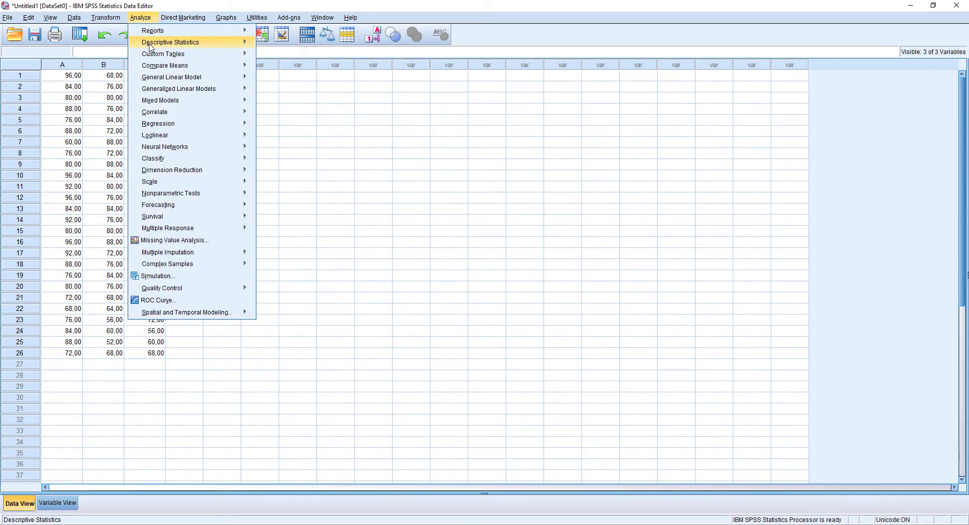
pyautogui.moveTo(150, 45)
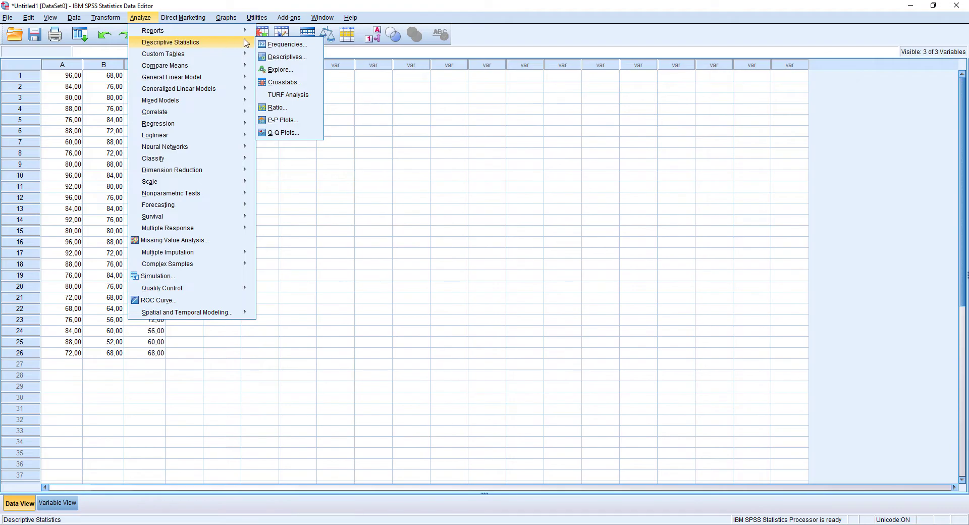
pyautogui.click(280, 70)
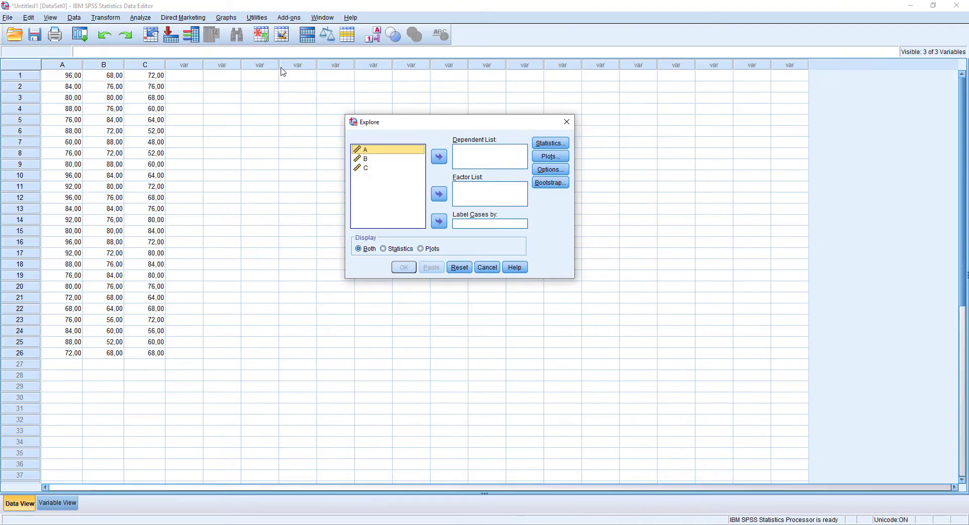
pyautogui.hotkey('shift', 'Down')
pyautogui.hotkey('shift', 'Down')
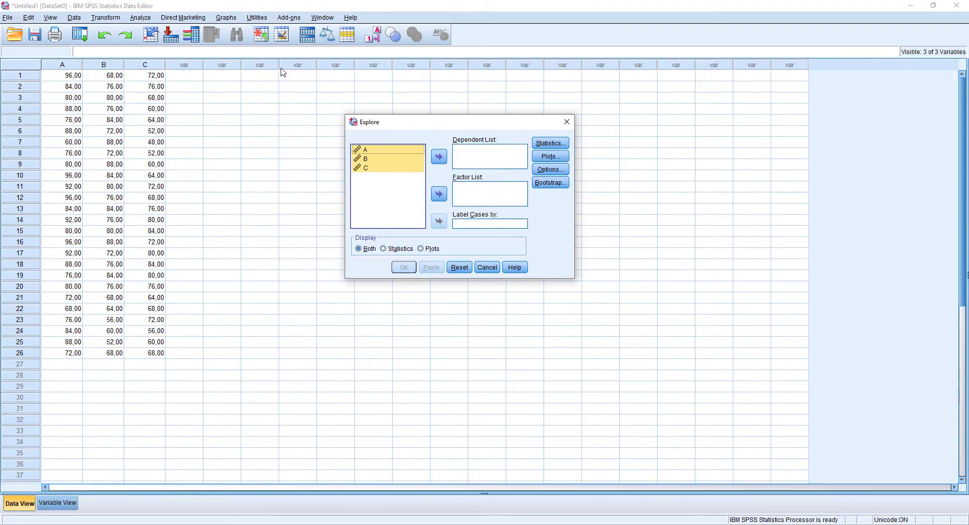
pyautogui.click(439, 157)
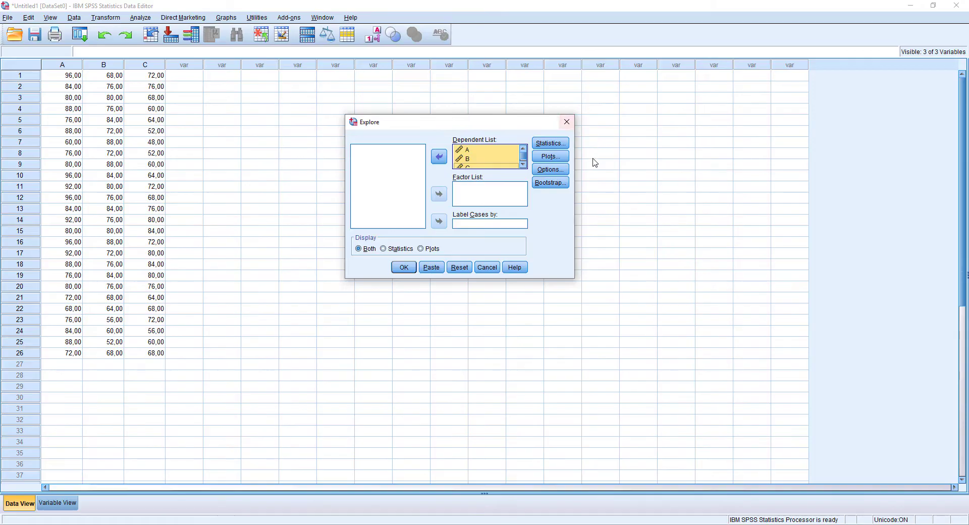
# Step: Enable normality plots with tests for the Explore analysis and run it
pyautogui.click(550, 157)
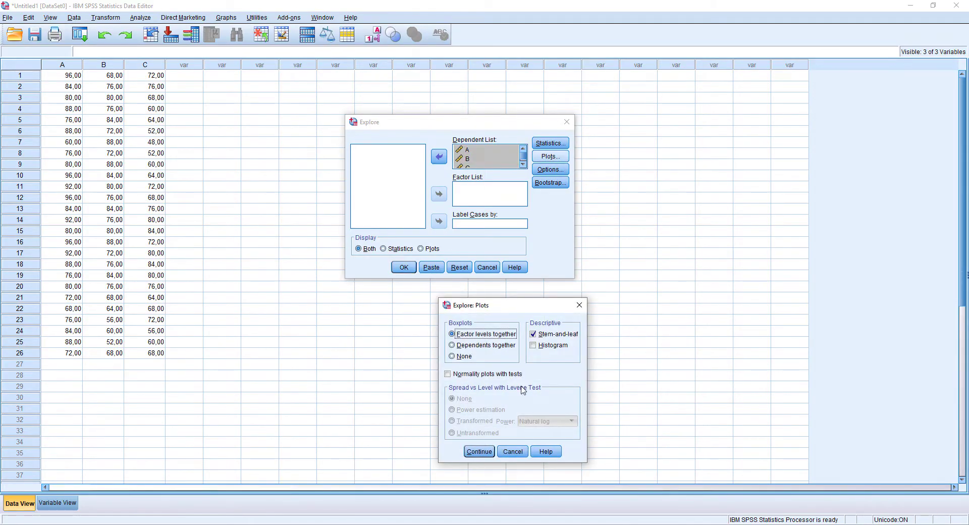
pyautogui.click(504, 375)
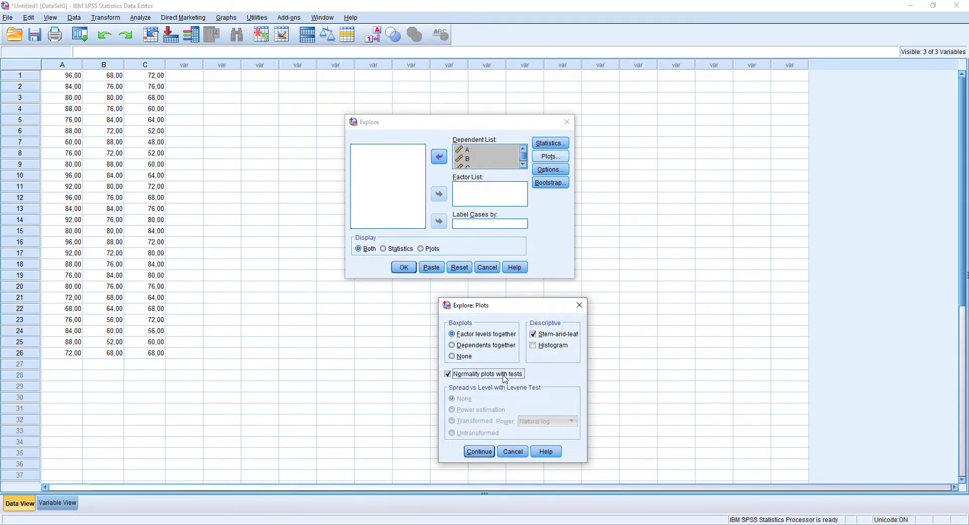
pyautogui.click(479, 451)
pyautogui.click(404, 268)
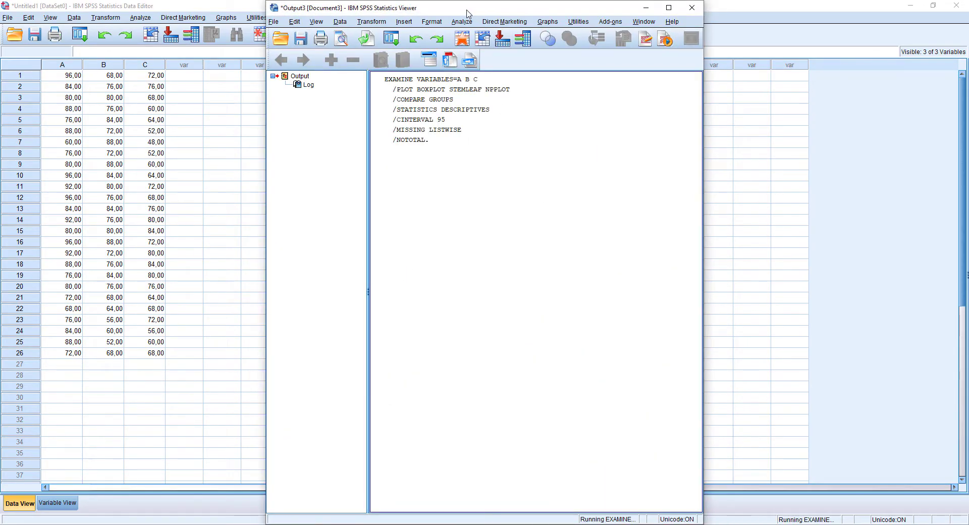
# Step: Place the SPSS output viewer beside the Adobe Reader guide to compare the Tests of Normality table with the PDF
pyautogui.moveTo(467, 11); pyautogui.dragTo(732, 12)
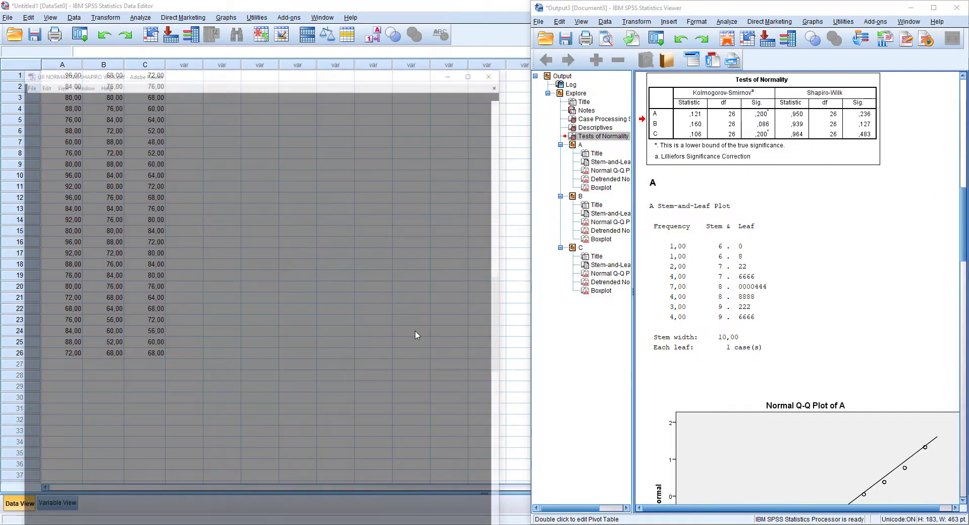
pyautogui.click(212, 477)
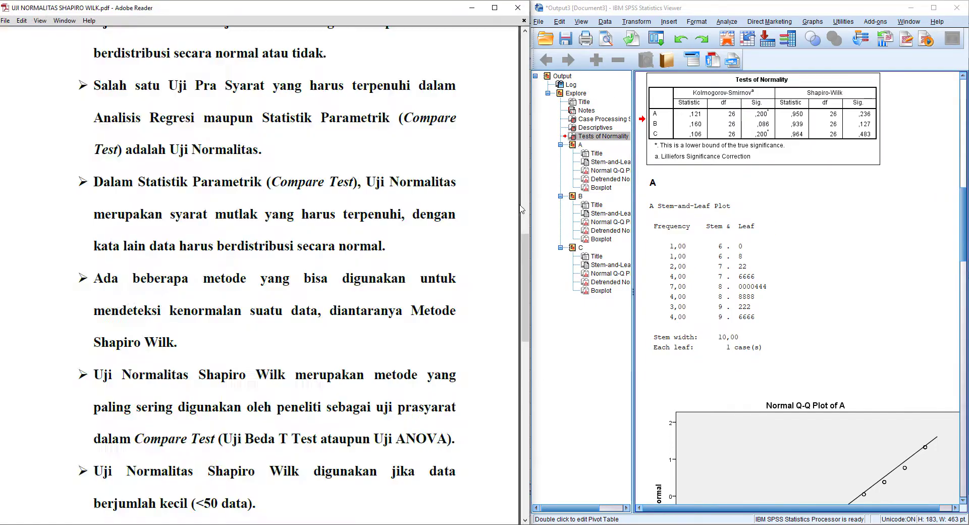